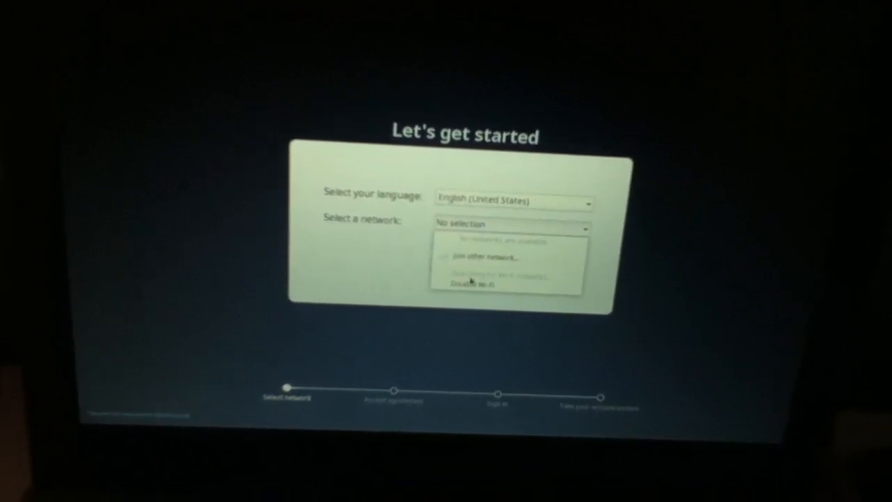
Step: Choose the Wi-Fi network from the 'Select a network' list on the setup screen
click(501, 238)
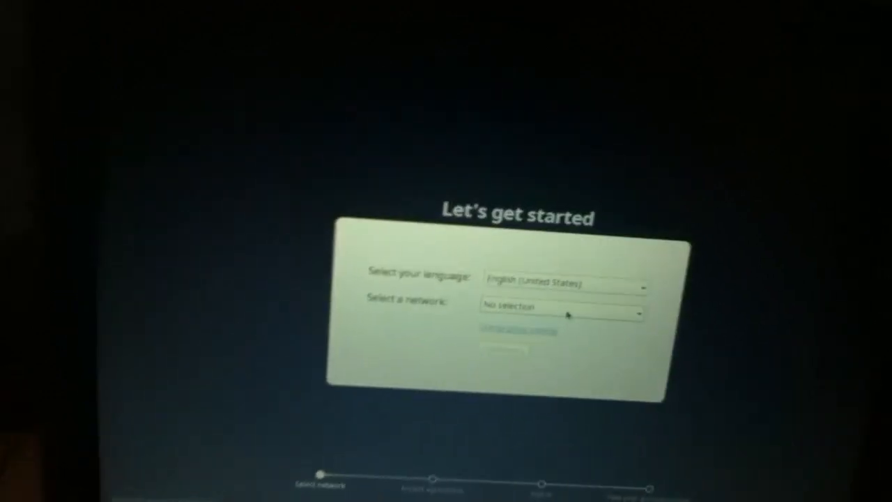
click(449, 275)
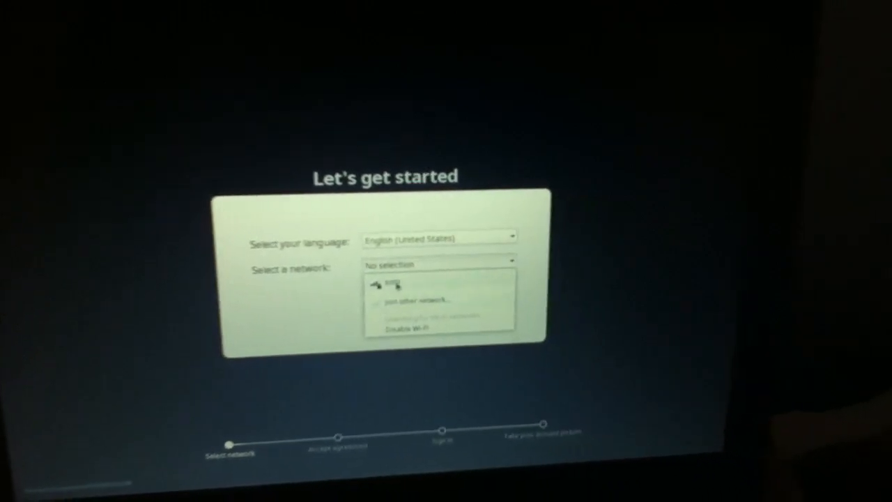
click(395, 284)
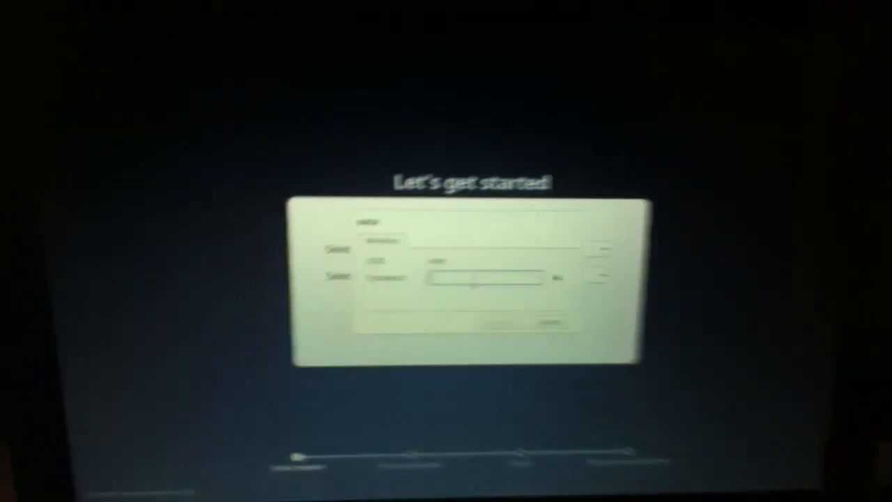